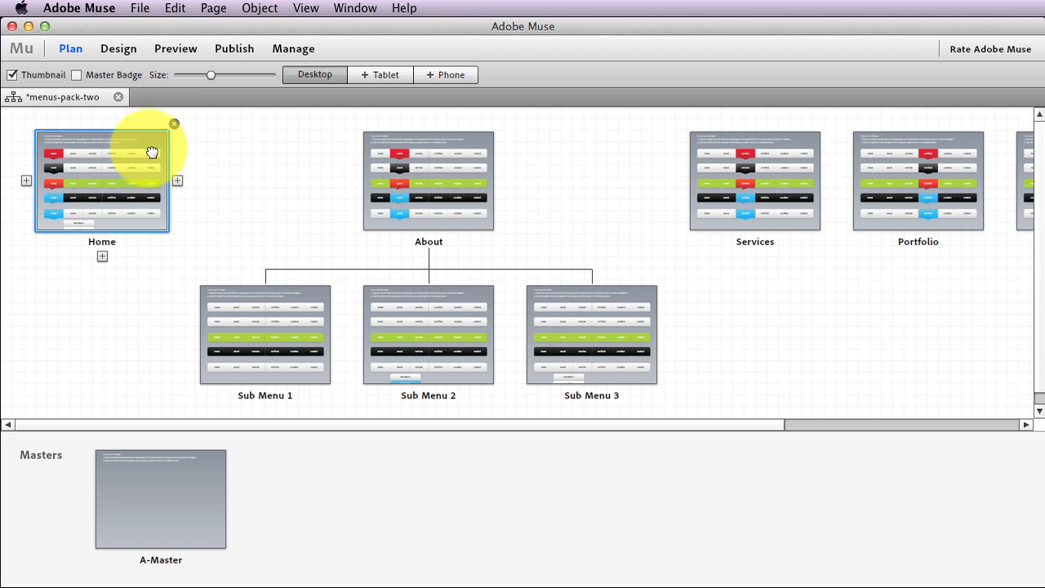
# Open the Home page for editing and select the Horizontal menu in the Widgets Library
pyautogui.doubleClick(152, 158)
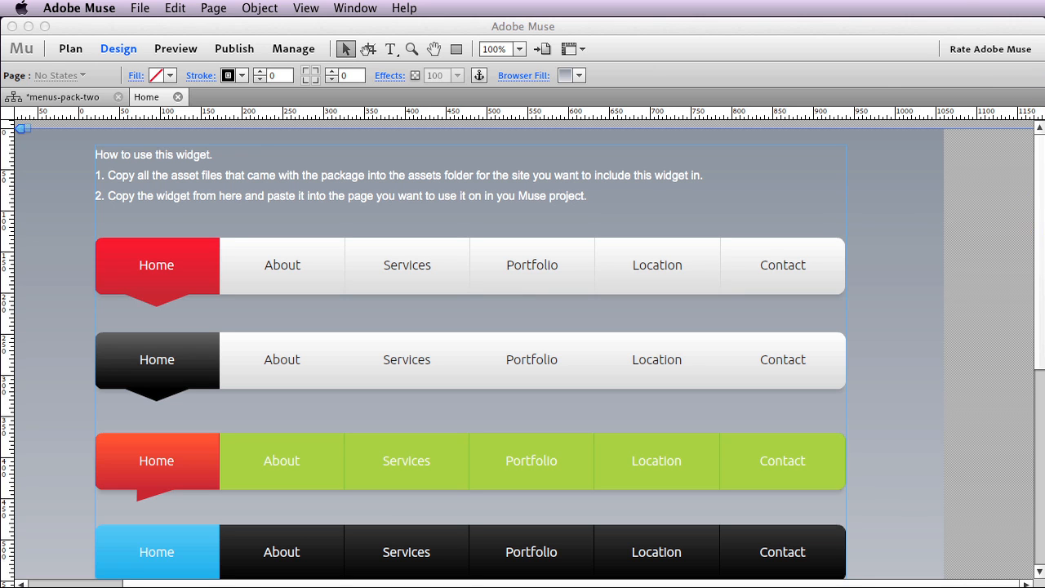
pyautogui.moveTo(1042, 176)
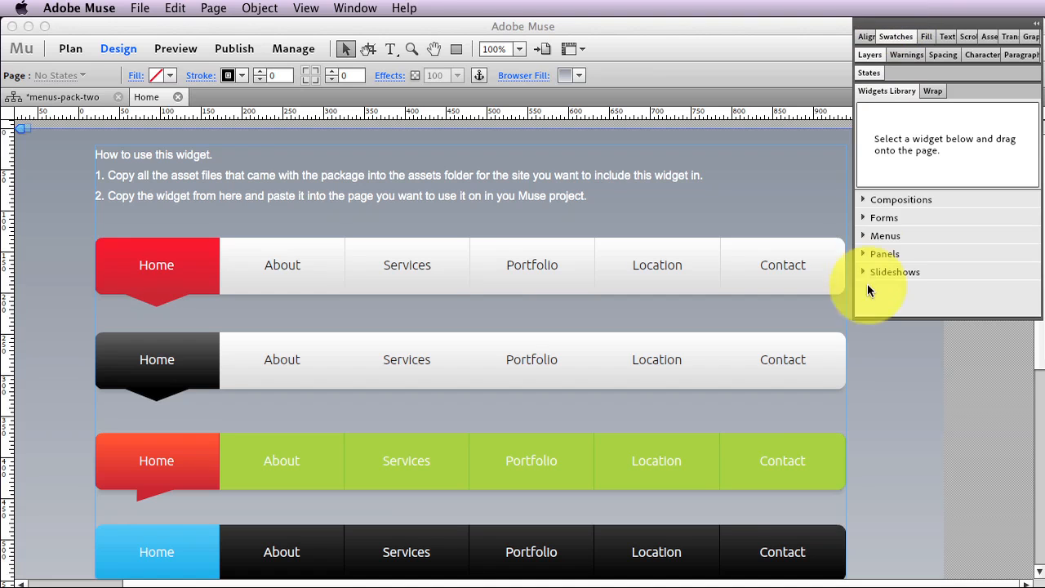
pyautogui.click(866, 241)
pyautogui.click(894, 254)
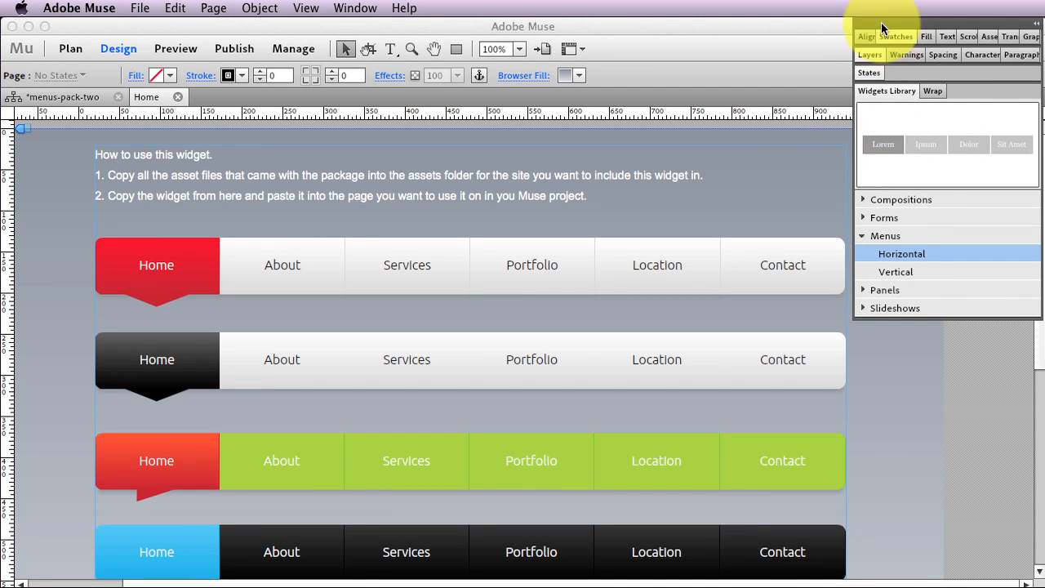
pyautogui.moveTo(881, 25); pyautogui.dragTo(914, 26)
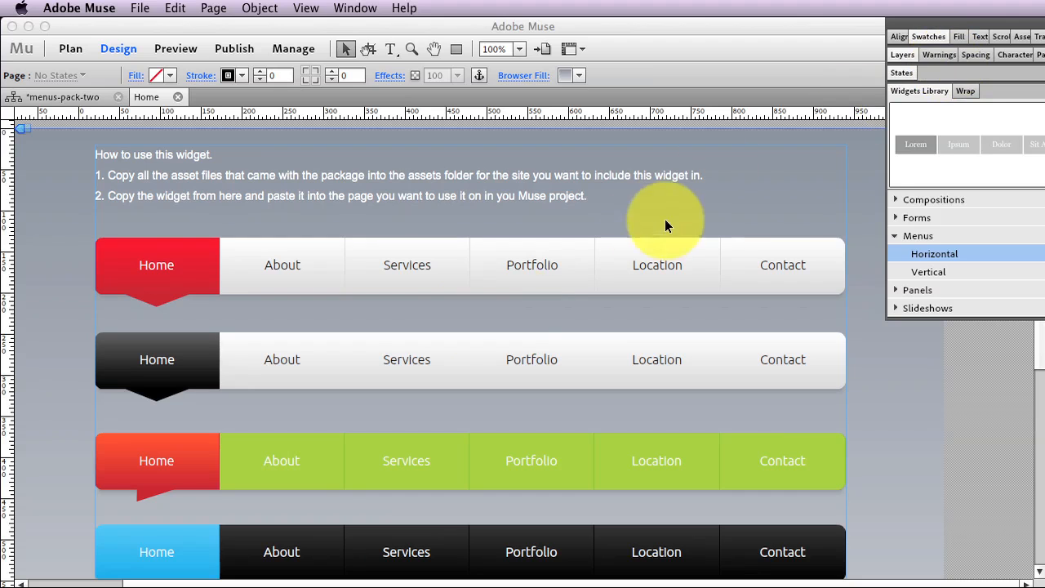
# Inspect the fill of the Home menu item and its label in the first menu bar
pyautogui.click(507, 277)
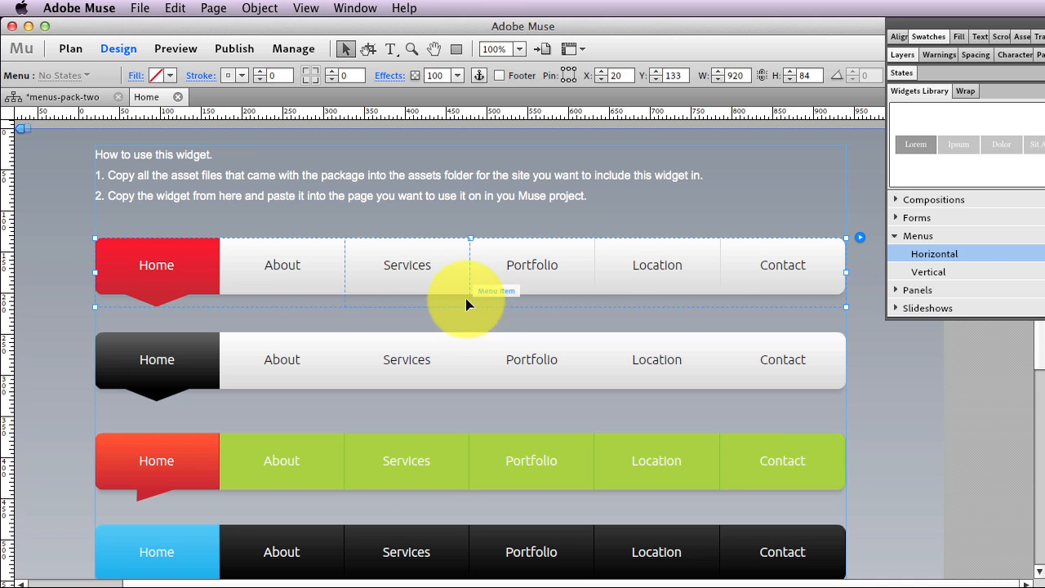
pyautogui.click(207, 275)
pyautogui.click(177, 273)
pyautogui.doubleClick(162, 262)
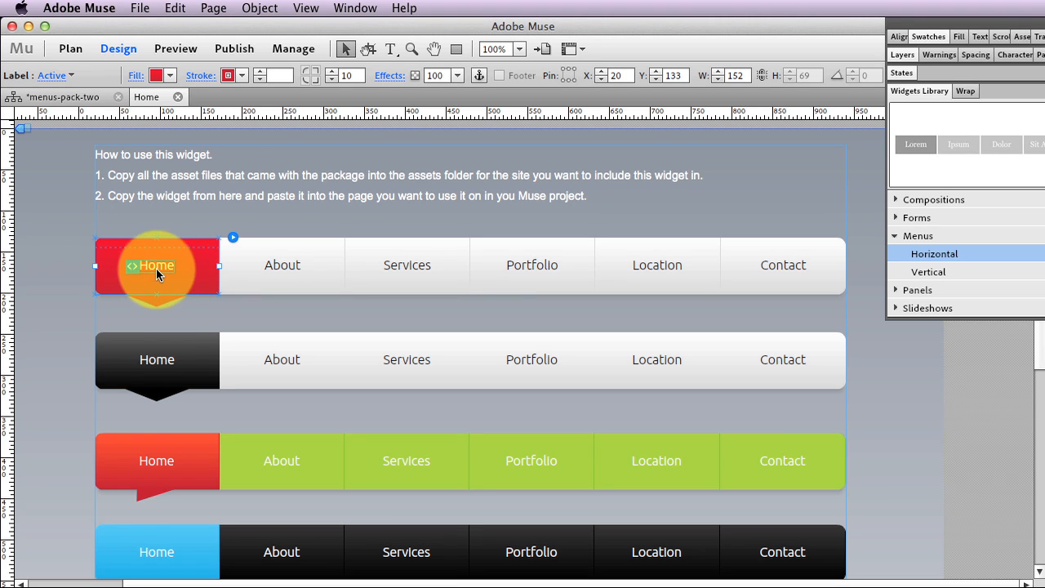
pyautogui.click(177, 266)
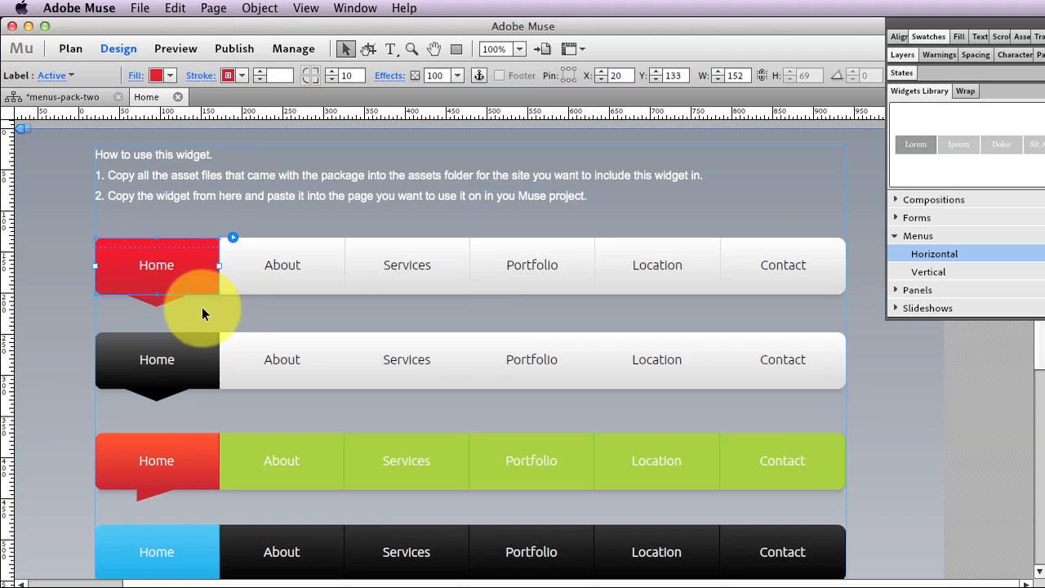
pyautogui.click(182, 303)
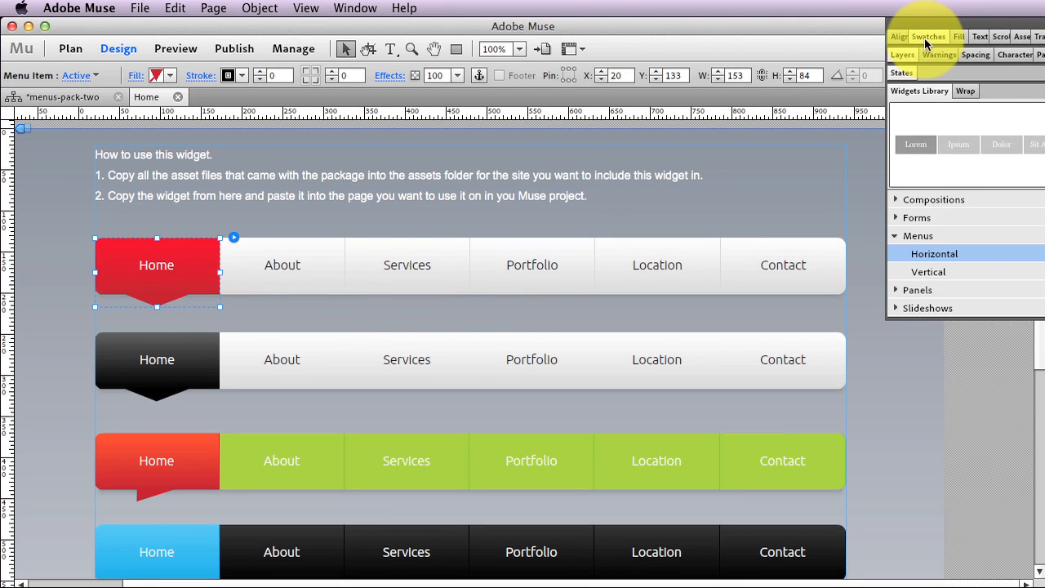
pyautogui.click(958, 36)
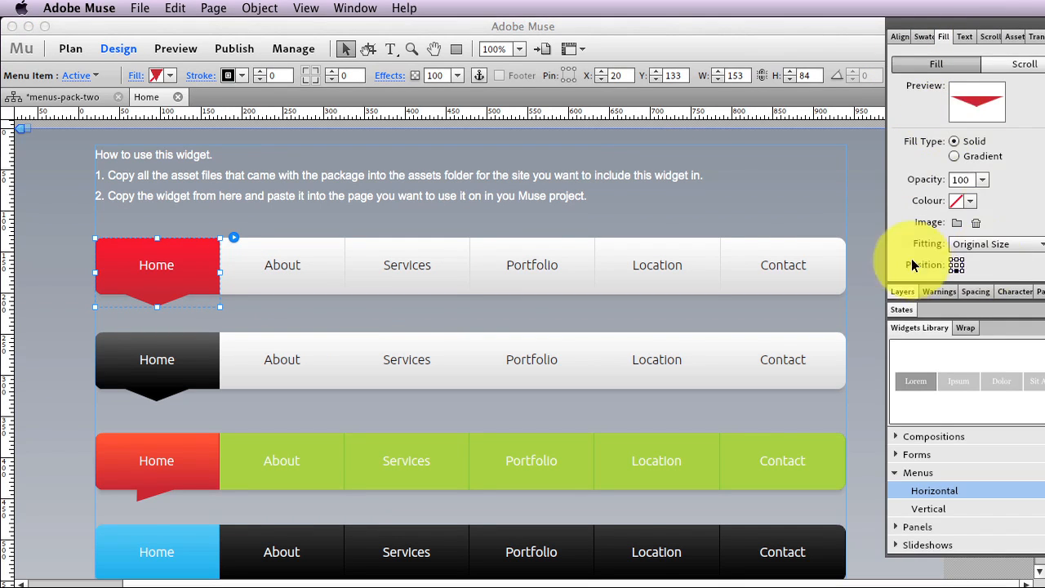
pyautogui.click(214, 263)
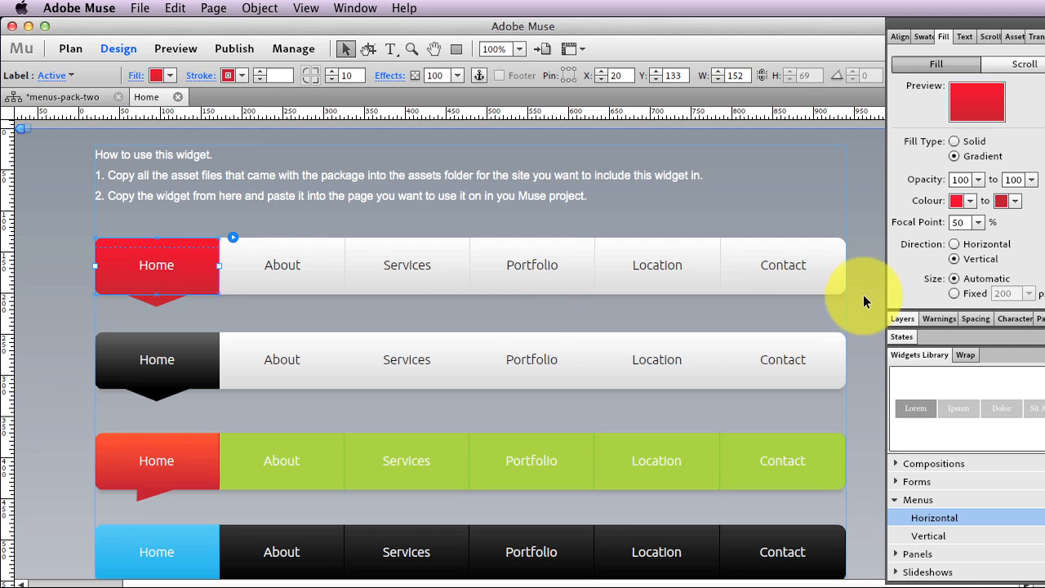
# Turn off Edit Together in the options of the first menu bar
pyautogui.press('Tab')
pyautogui.press('Tab')
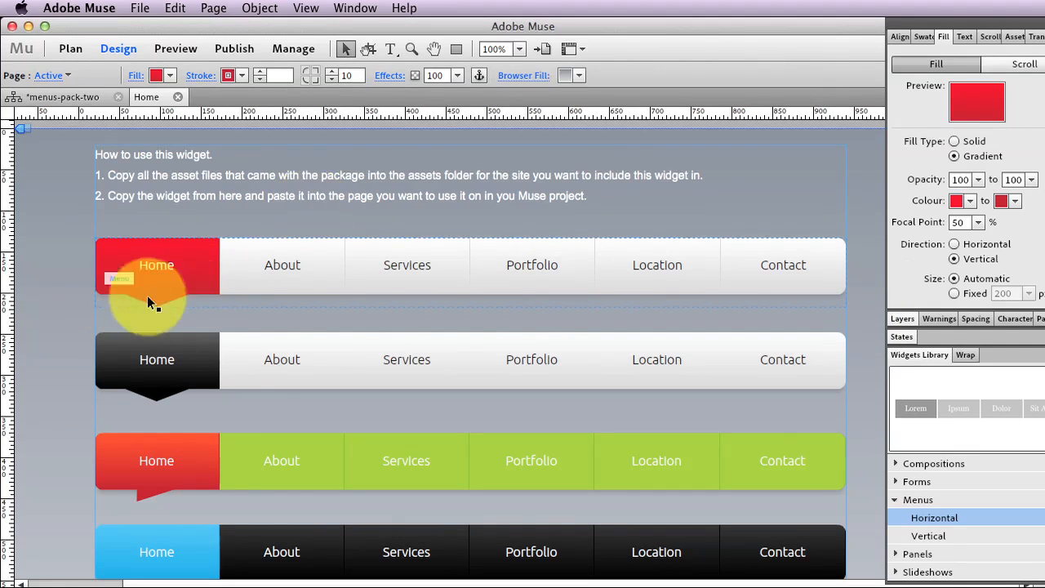
pyautogui.click(180, 320)
pyautogui.click(816, 275)
pyautogui.press('Tab')
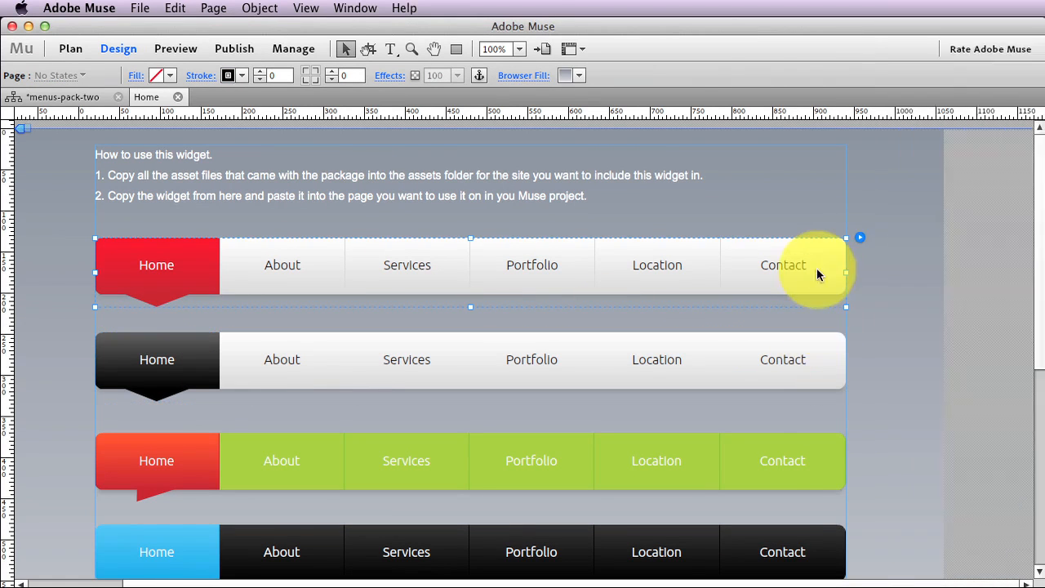
pyautogui.press('Tab')
pyautogui.click(861, 238)
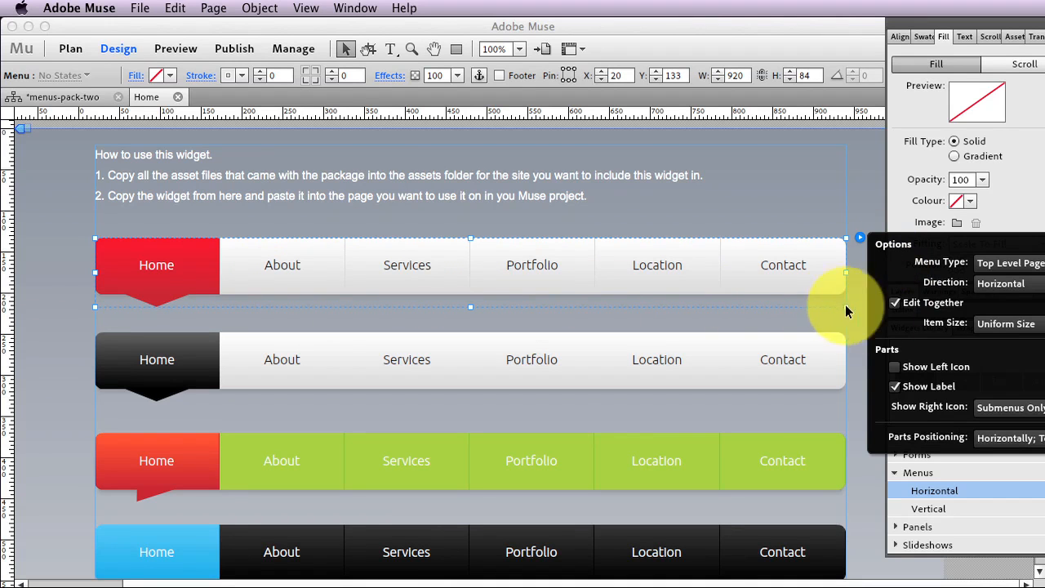
pyautogui.click(895, 303)
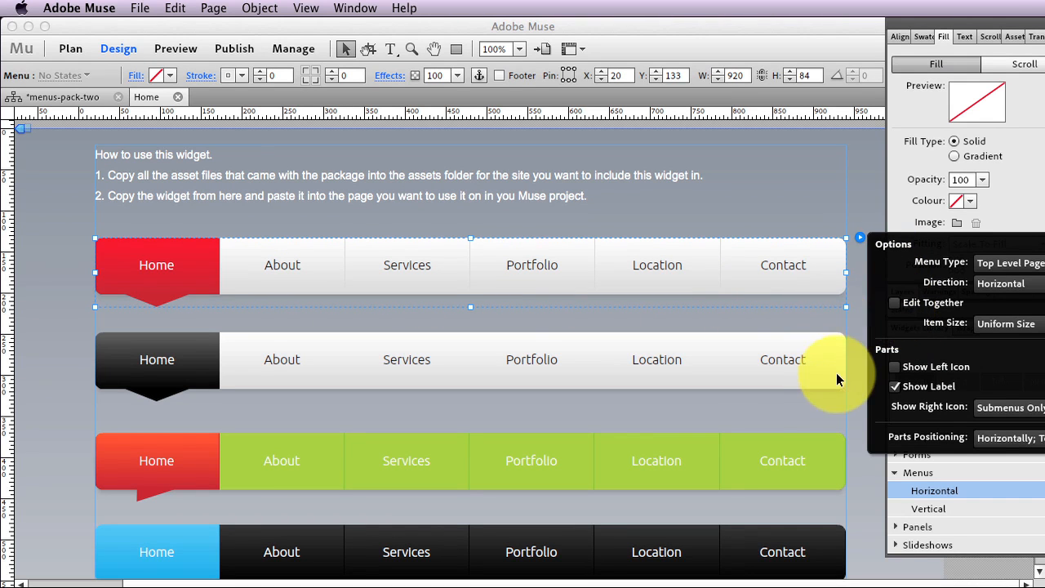
# Inspect the states of the Home label and the Contact item in the first menu bar
pyautogui.click(153, 253)
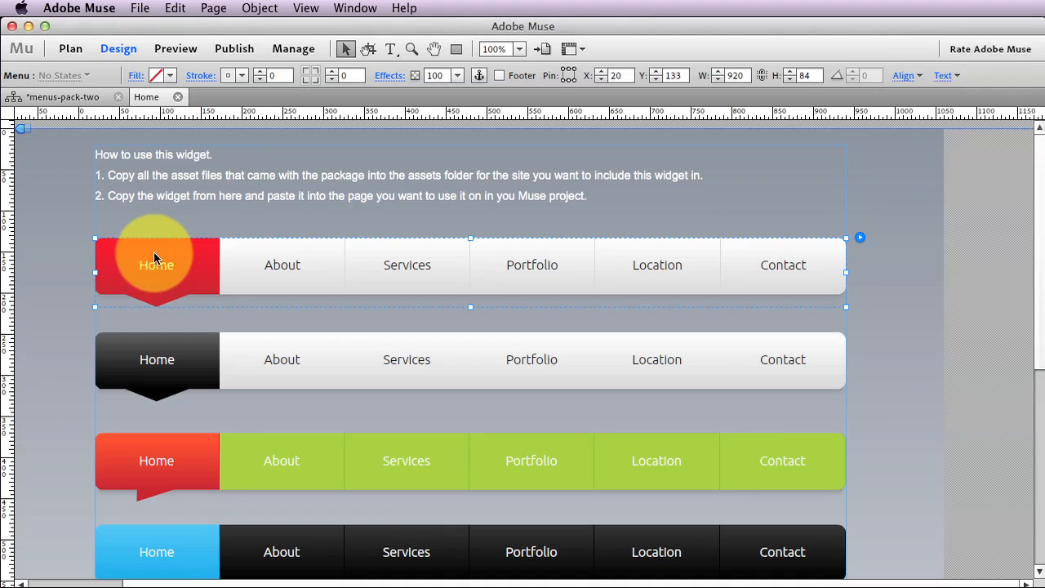
pyautogui.click(155, 249)
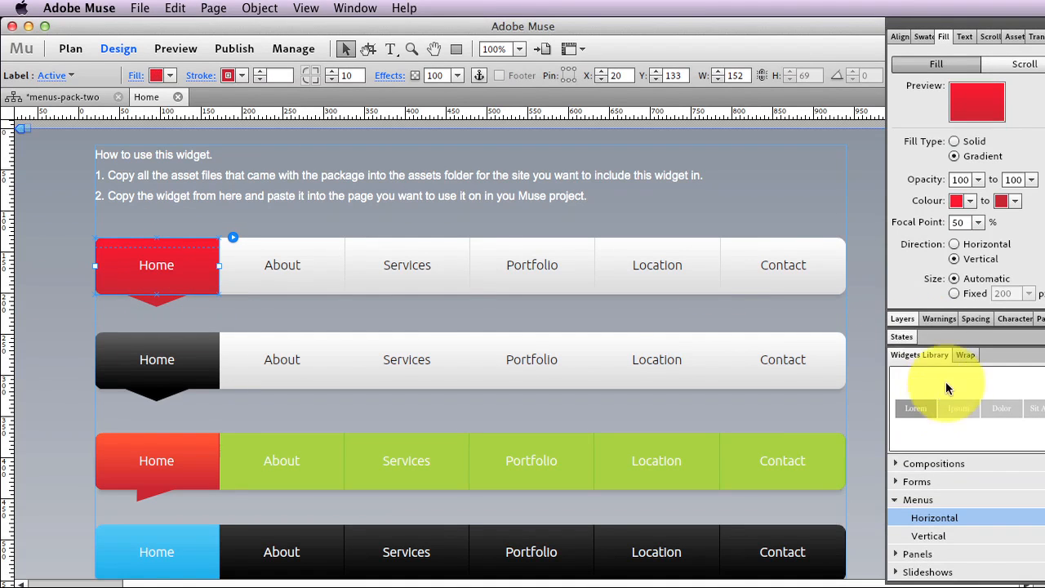
pyautogui.click(901, 337)
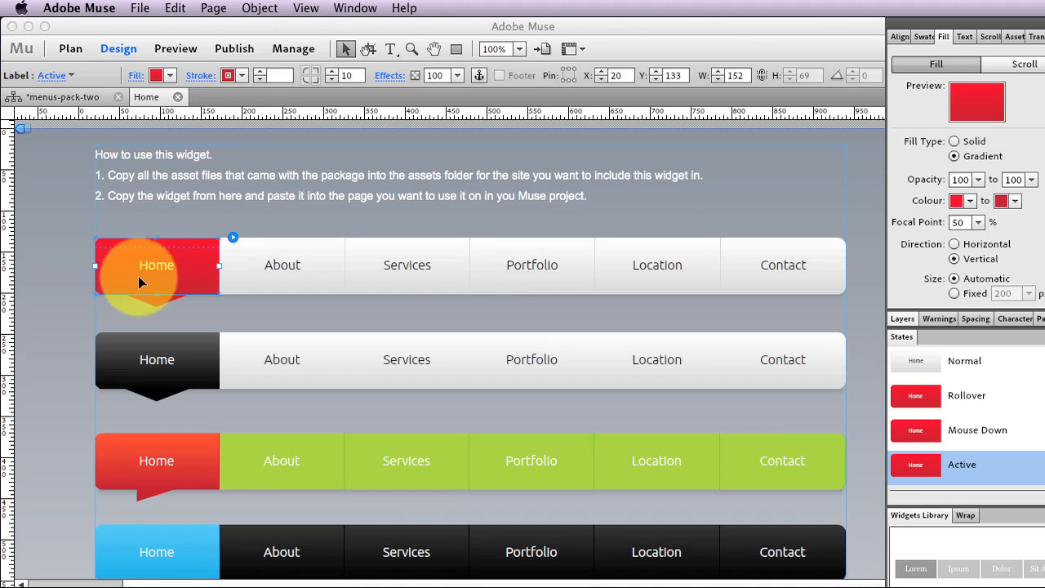
pyautogui.click(796, 266)
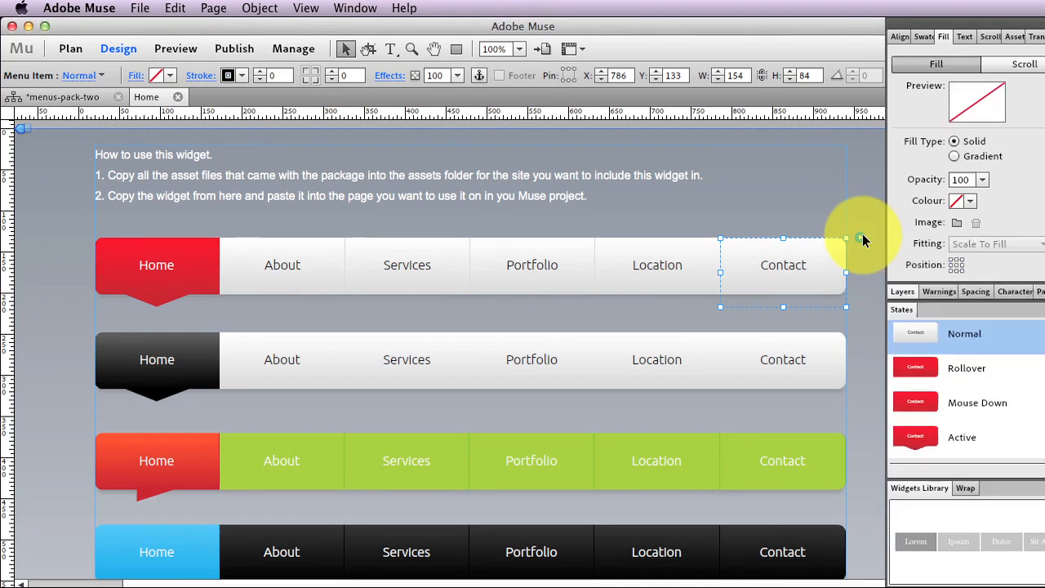
pyautogui.click(860, 236)
pyautogui.click(808, 216)
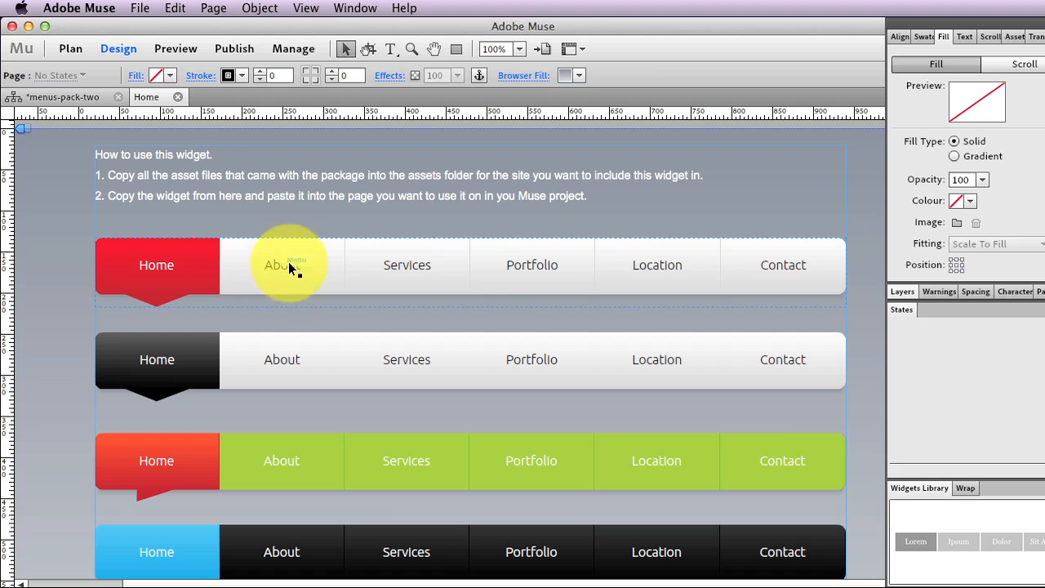
# Examine the white menu bar with the blue Home item and its three submenu entries
pyautogui.click(680, 280)
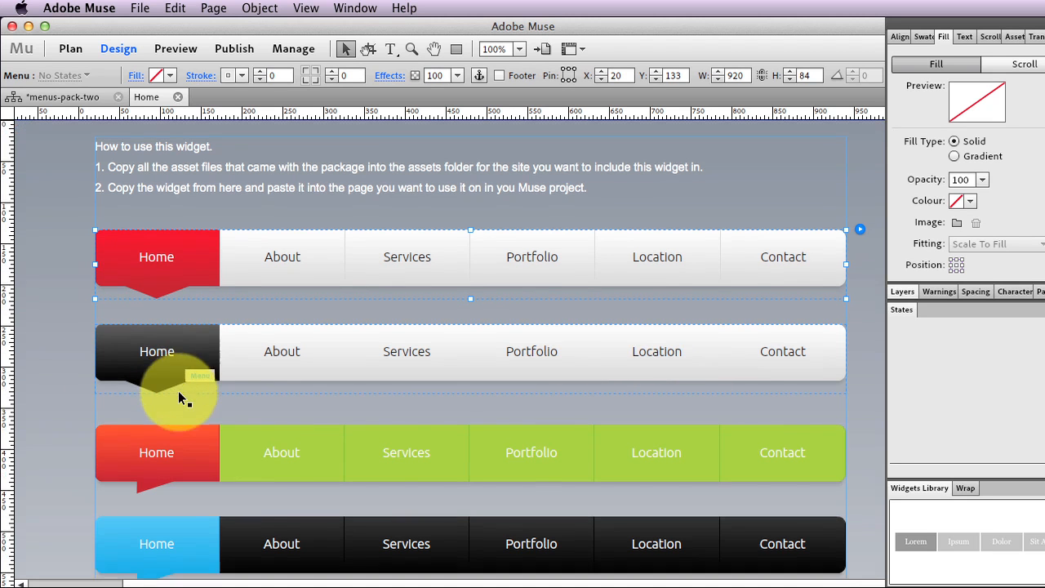
pyautogui.scroll(-3, 107, 415)
pyautogui.scroll(-8, 193, 438)
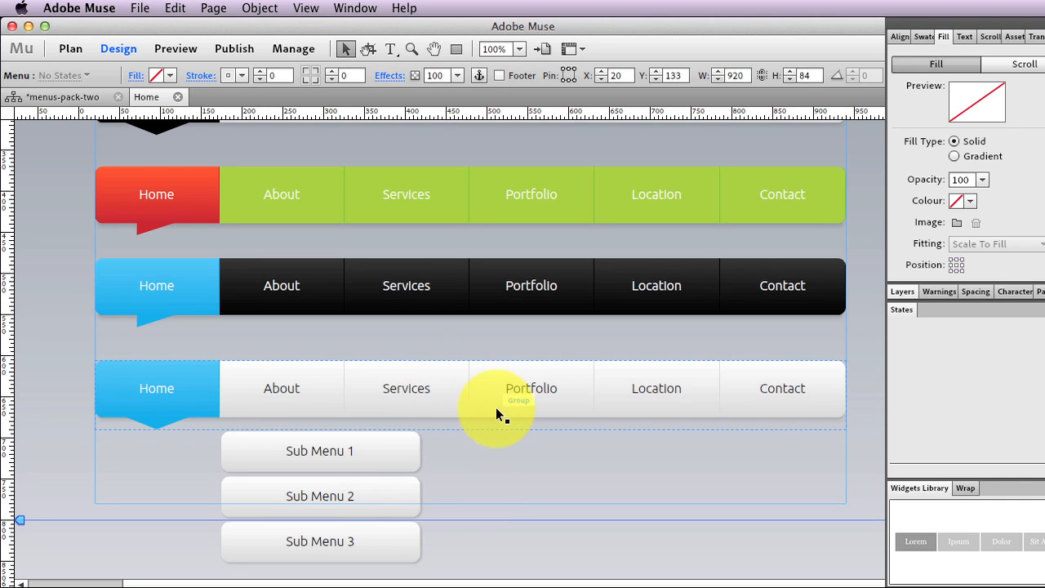
pyautogui.click(191, 404)
pyautogui.click(245, 400)
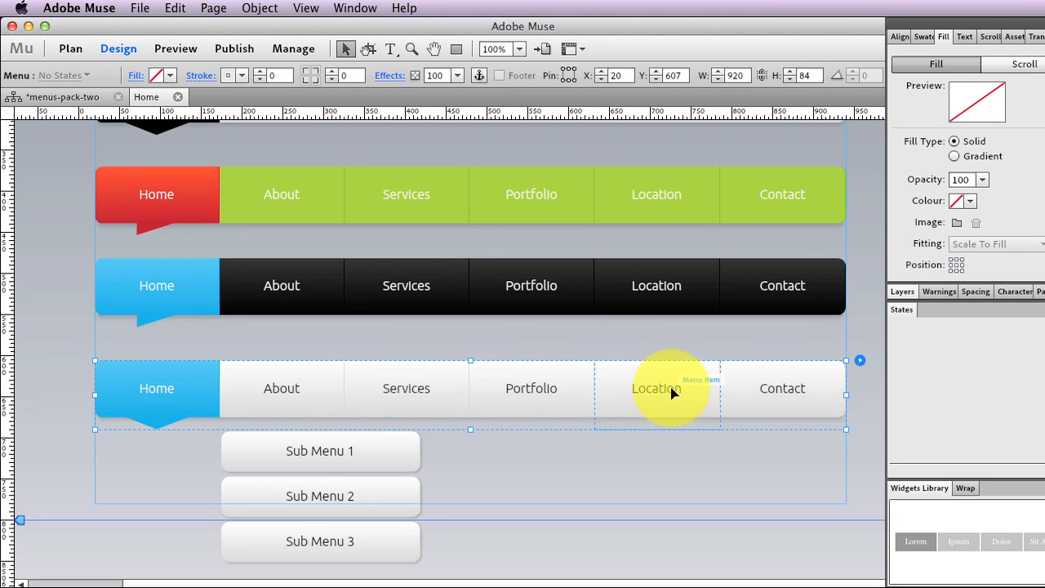
pyautogui.press('Tab')
# Close the Home page and review the About page and its three sub-pages in the site plan
pyautogui.click(176, 97)
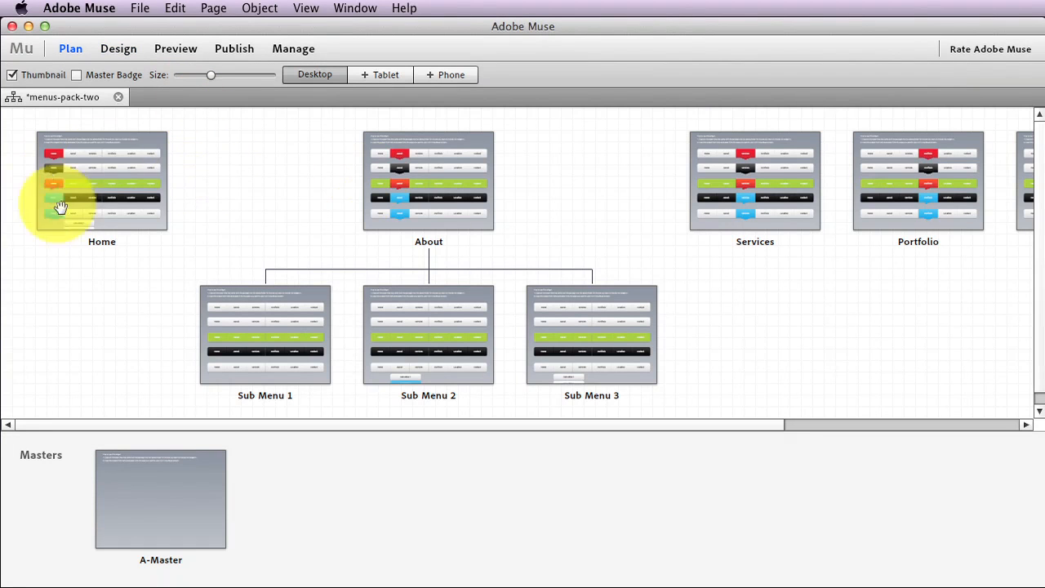
pyautogui.moveTo(91, 173)
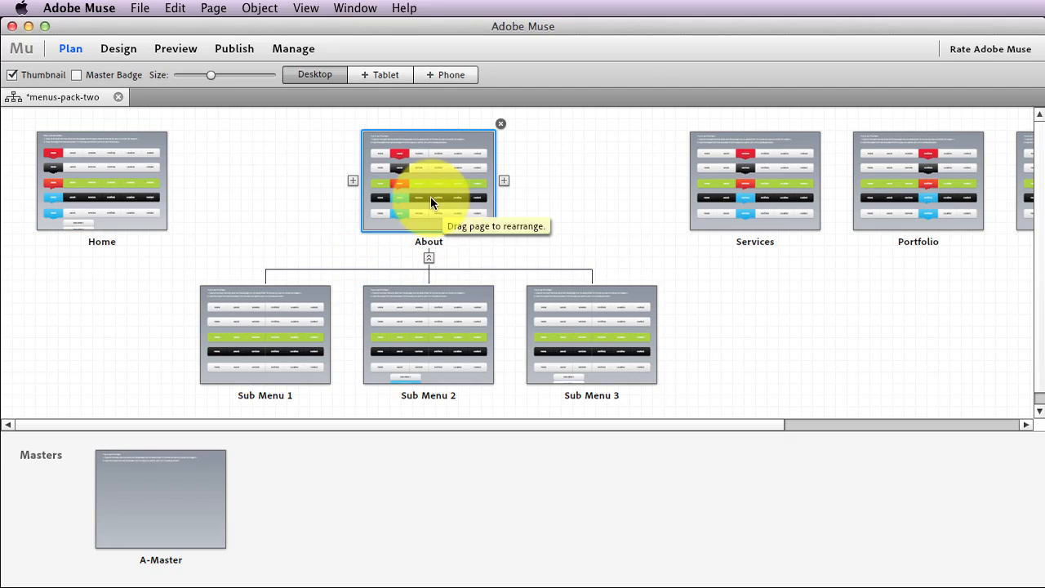
pyautogui.moveTo(349, 353)
pyautogui.moveTo(582, 333)
pyautogui.moveTo(307, 336)
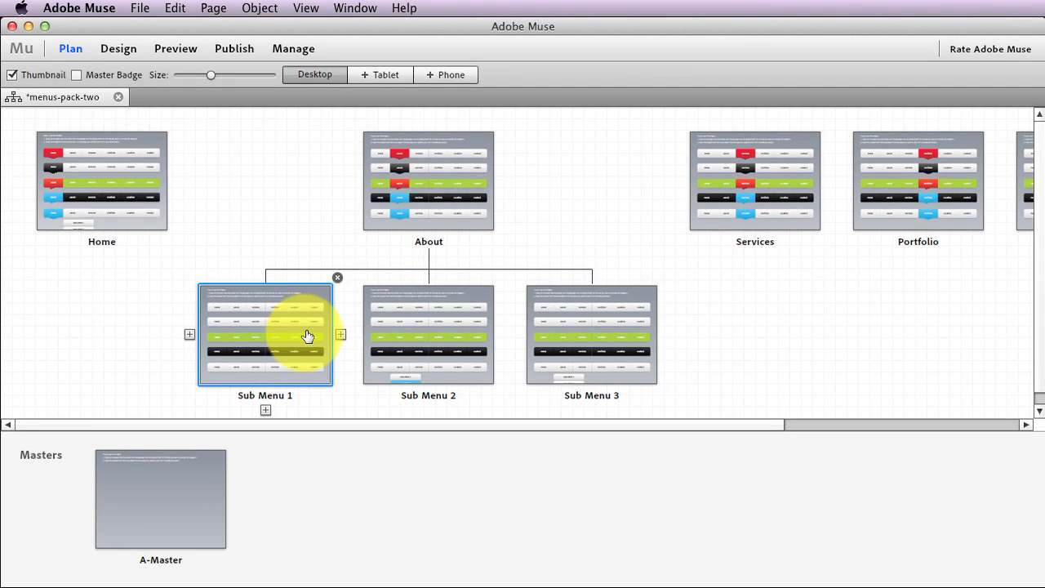
# Reopen the Home page and review the Item Size setting in the first menu bar's options
pyautogui.click(111, 153)
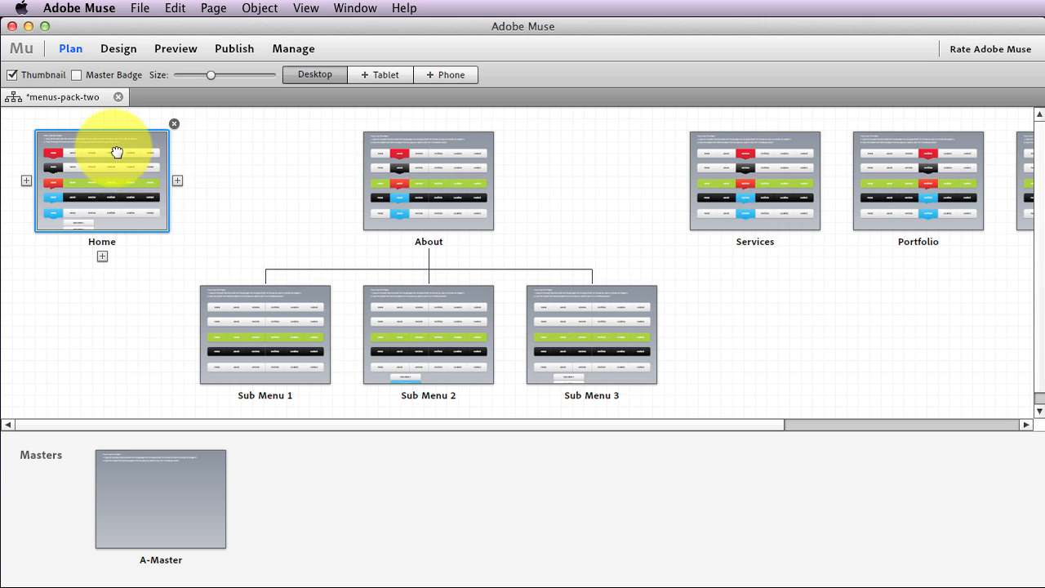
pyautogui.press('super+l')
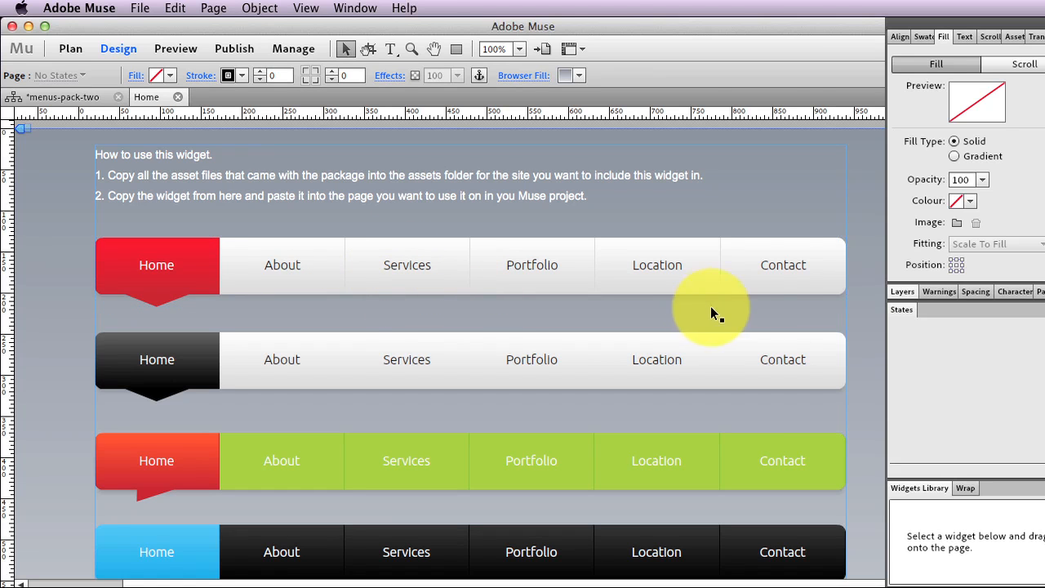
pyautogui.click(780, 282)
pyautogui.press('Tab')
pyautogui.click(859, 238)
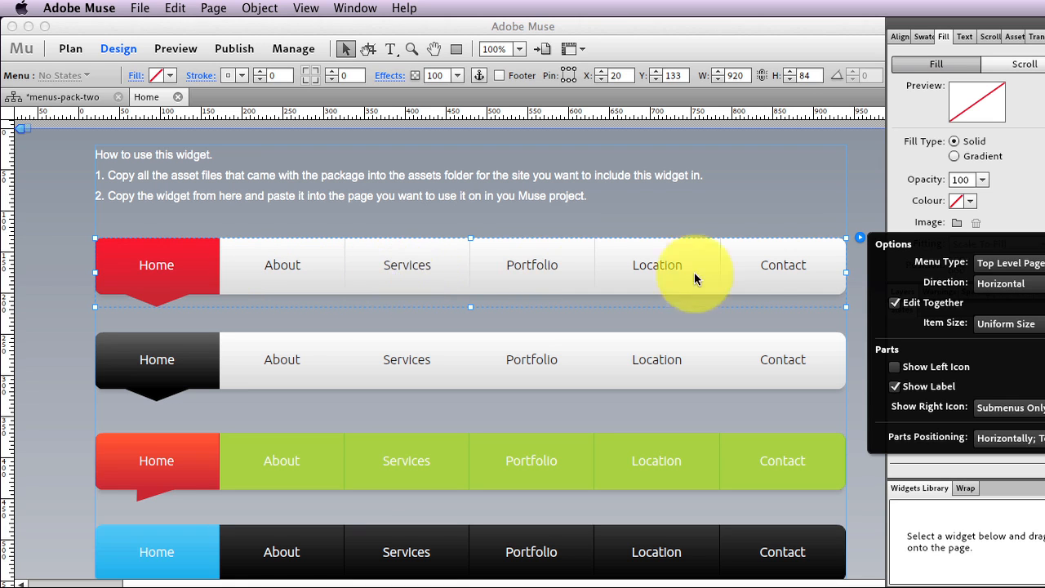
pyautogui.click(1005, 324)
pyautogui.click(1004, 356)
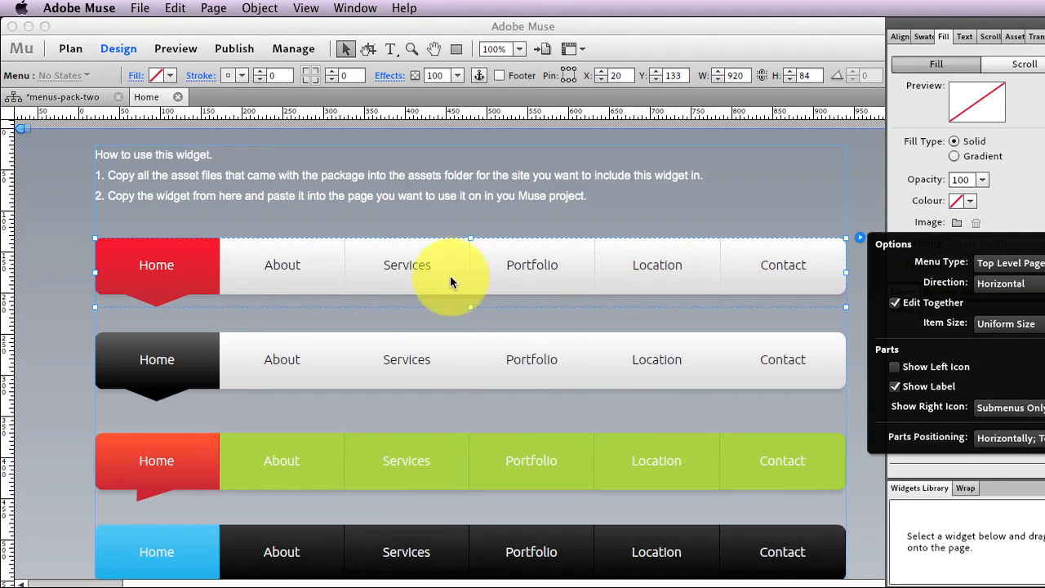
# Deselect the first menu bar and look over the other menu designs on the Home page
pyautogui.scroll(-1, 450, 343)
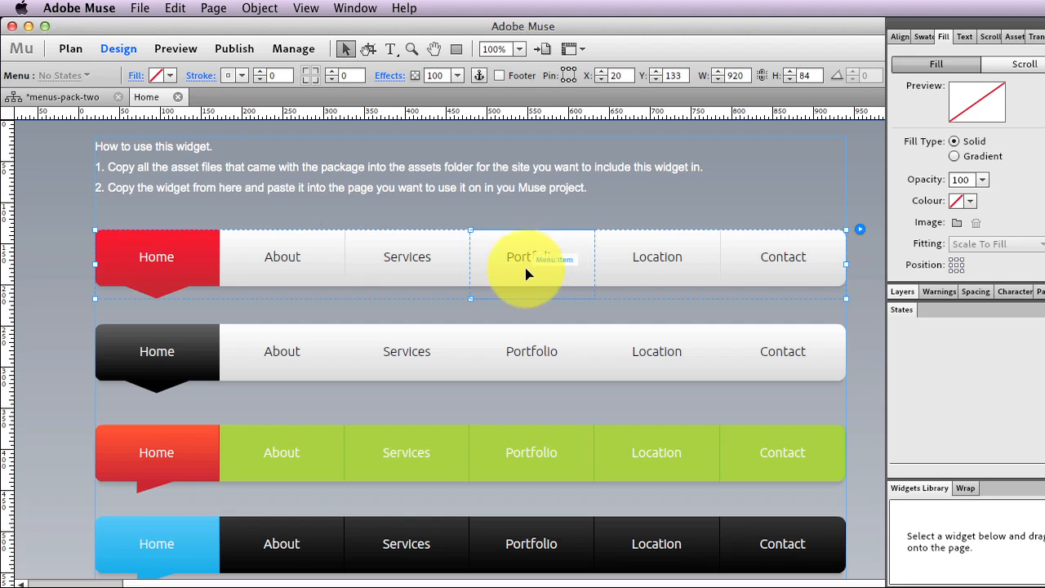
pyautogui.click(667, 201)
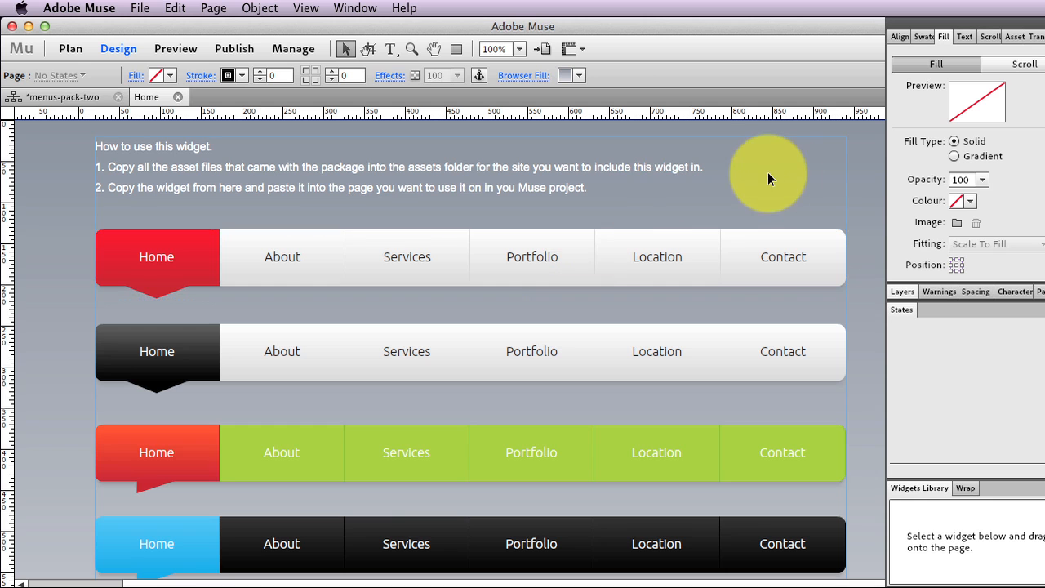
pyautogui.scroll(-3, 771, 173)
pyautogui.scroll(-4, 770, 173)
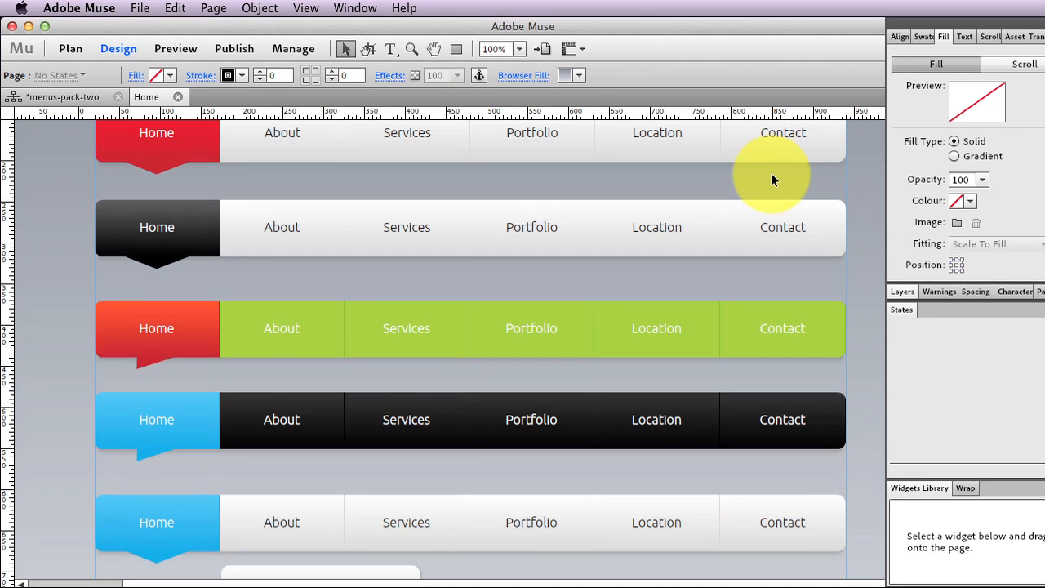